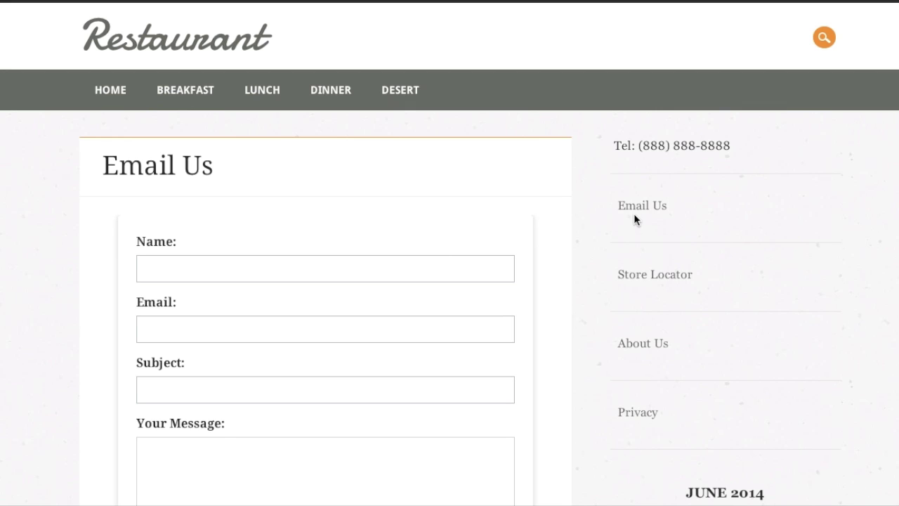
Step: Search the plugin directory for 'Contact Us Form', then install and activate it
scroll(525, 239, down, 3)
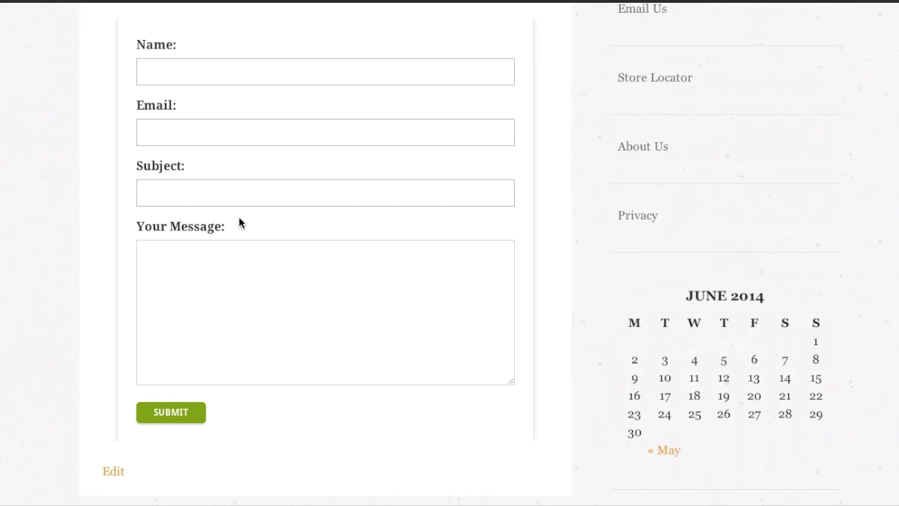
scroll(287, 233, up, 3)
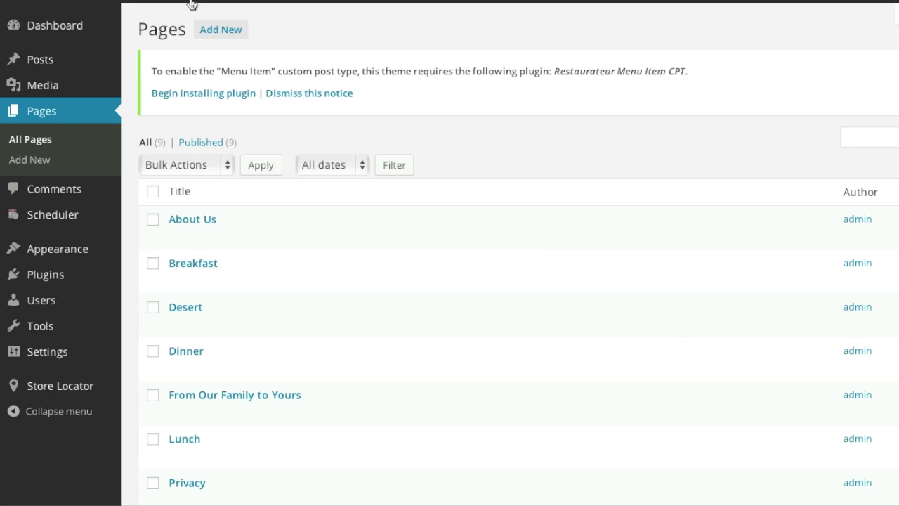
mouse_move(60, 278)
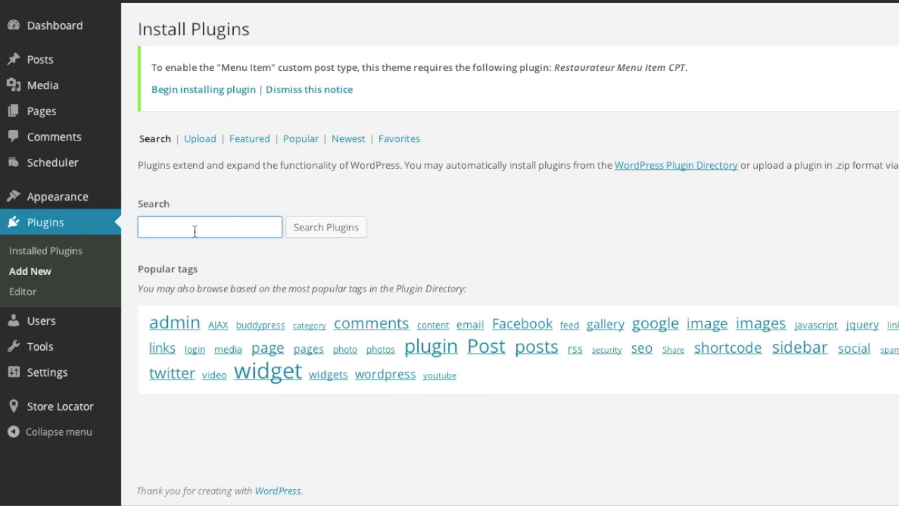
text(Contact Us Form)
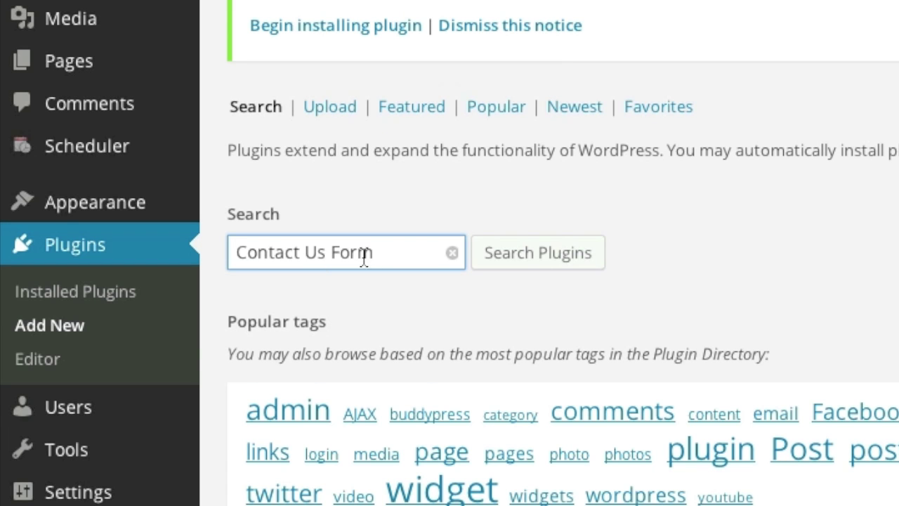
click(506, 253)
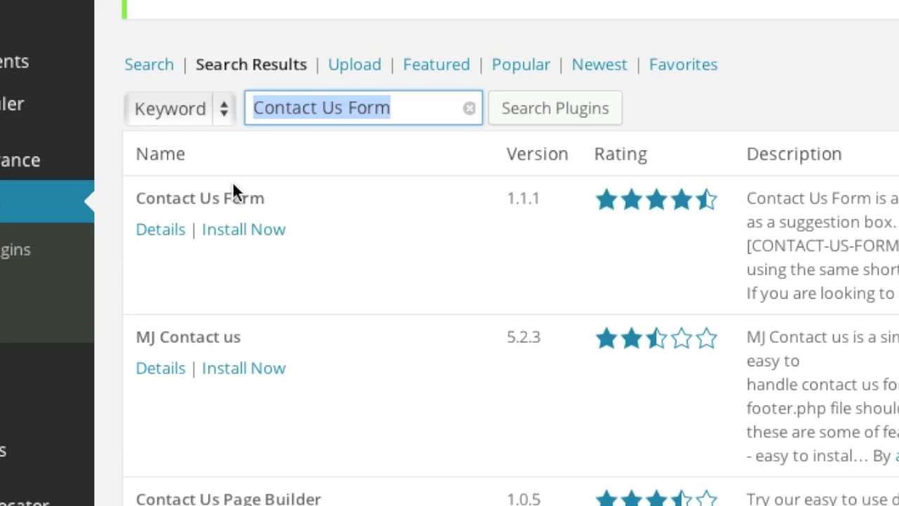
click(247, 230)
click(654, 134)
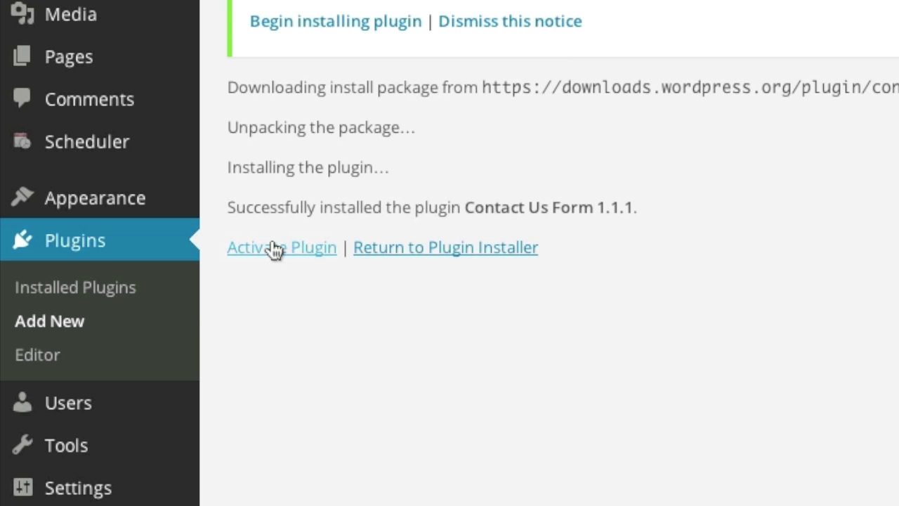
click(274, 248)
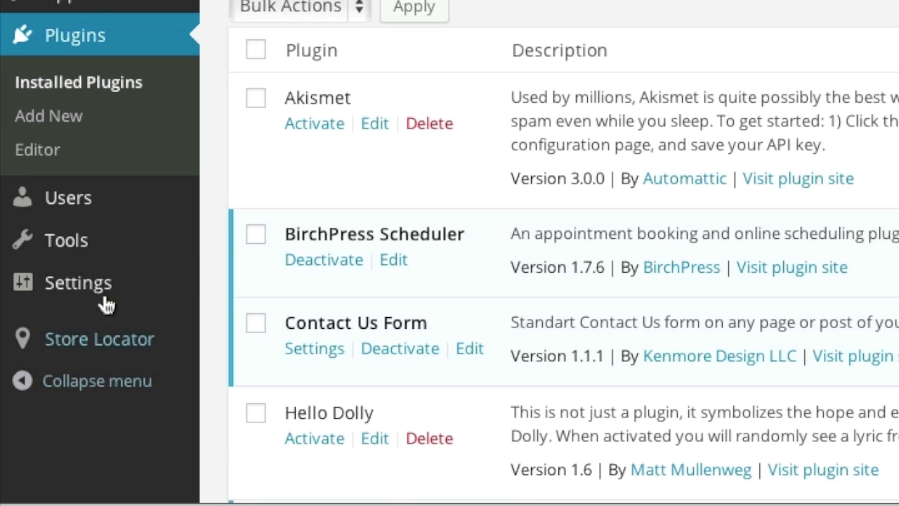
Step: Open Settings > Contact Us Form and scroll through it, leaving the TO recipient address unchanged
mouse_move(64, 383)
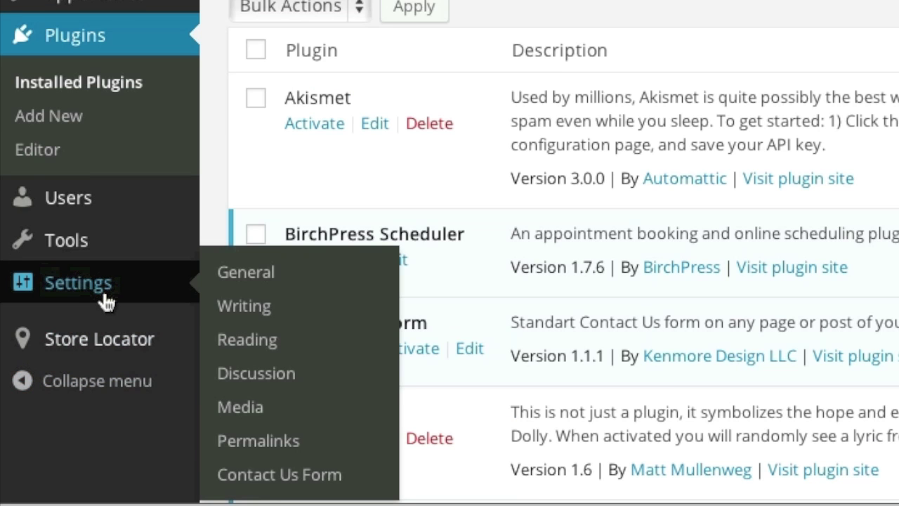
click(250, 481)
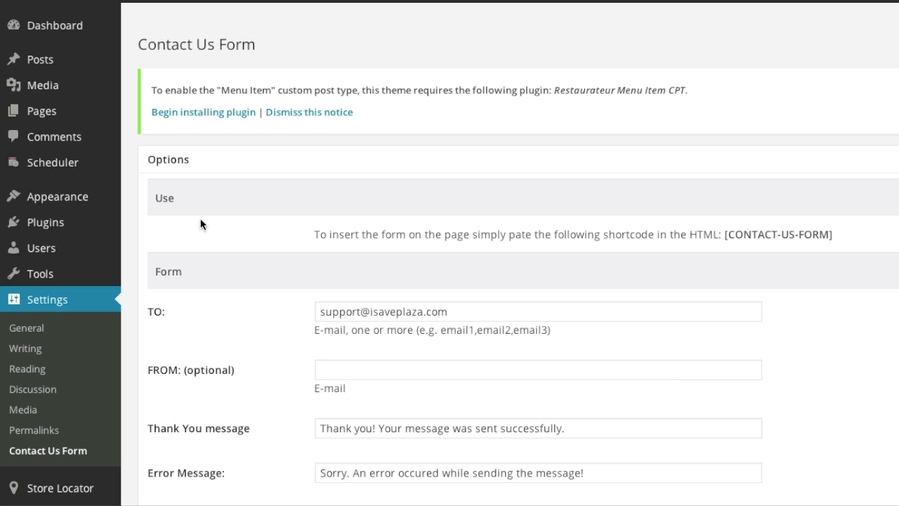
scroll(244, 289, down, 1)
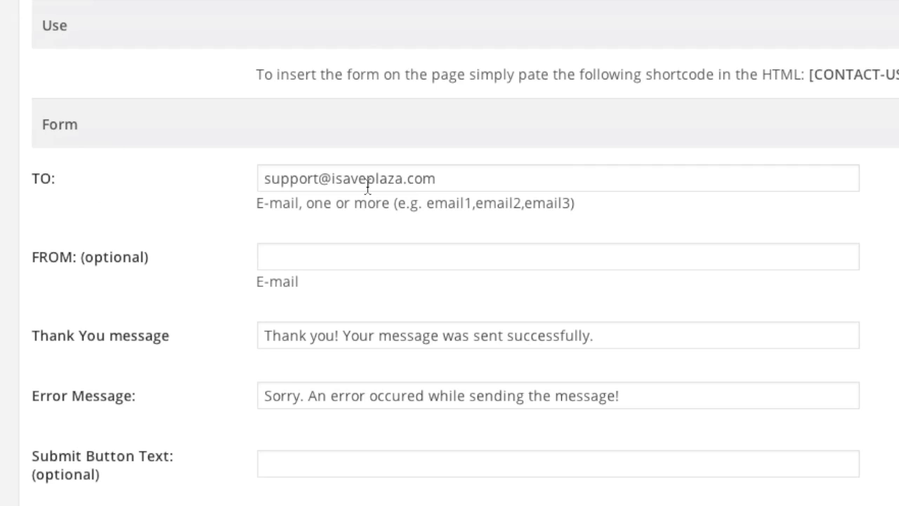
click(453, 180)
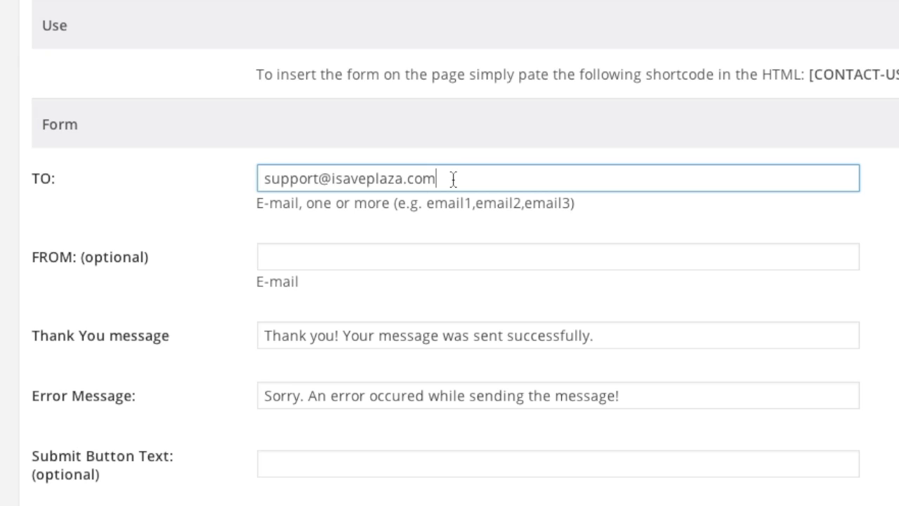
text(,)
key(BackSpace)
scroll(206, 284, down, 1)
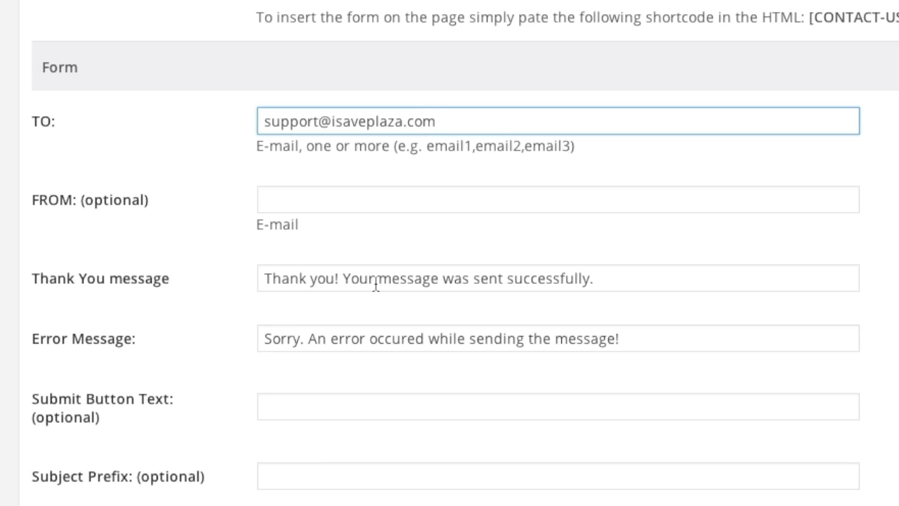
scroll(362, 284, down, 1)
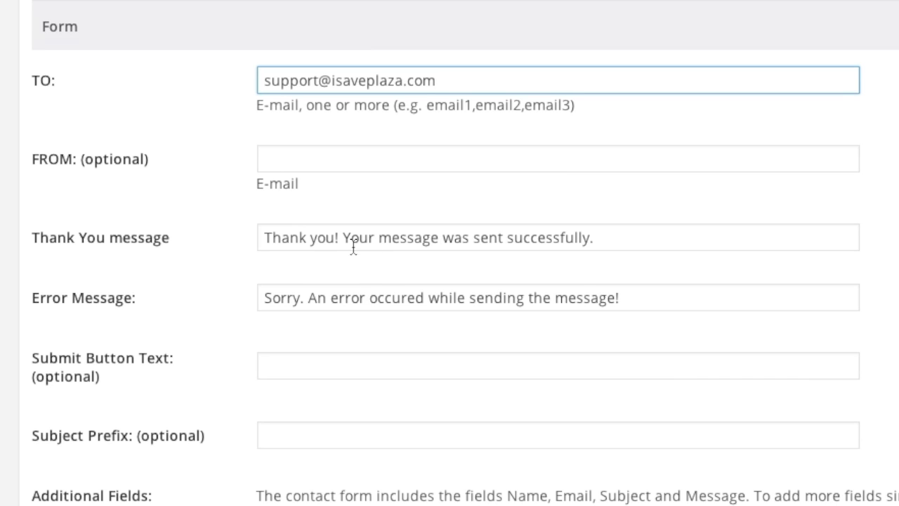
scroll(279, 315, down, 3)
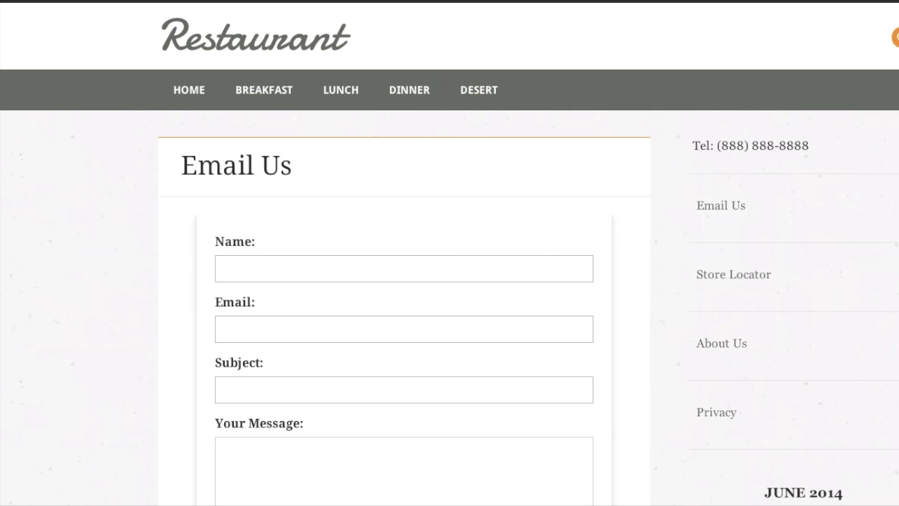
scroll(390, 301, down, 3)
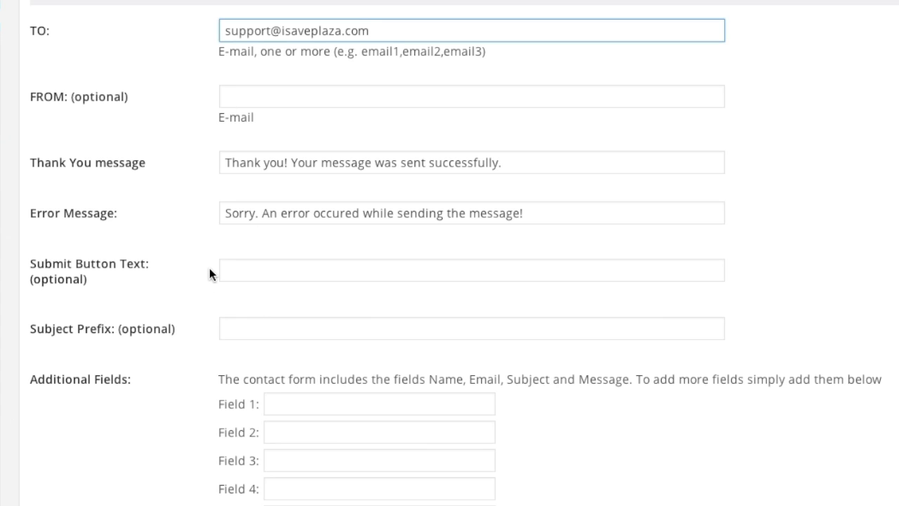
Step: Label additional Field 1 'Order #' and tick the option to hide the form once submitted
scroll(217, 269, down, 3)
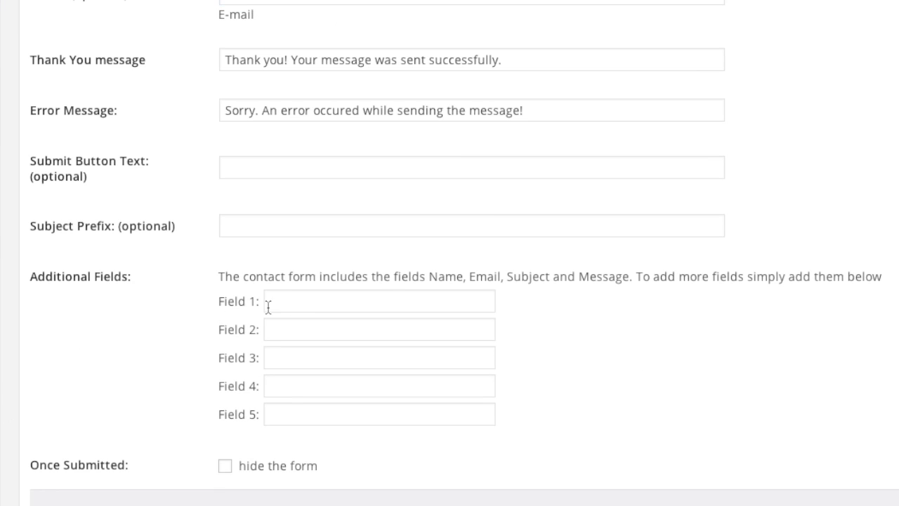
click(281, 305)
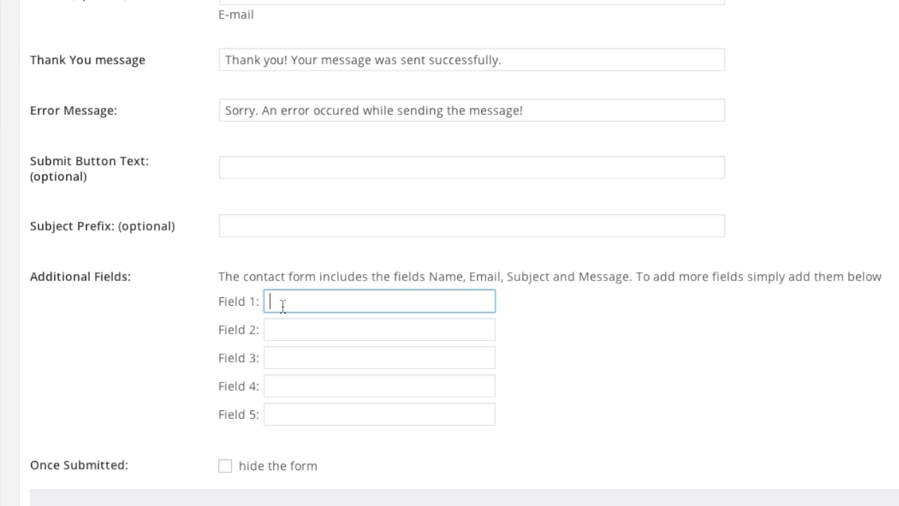
text(Order #)
scroll(559, 344, down, 5)
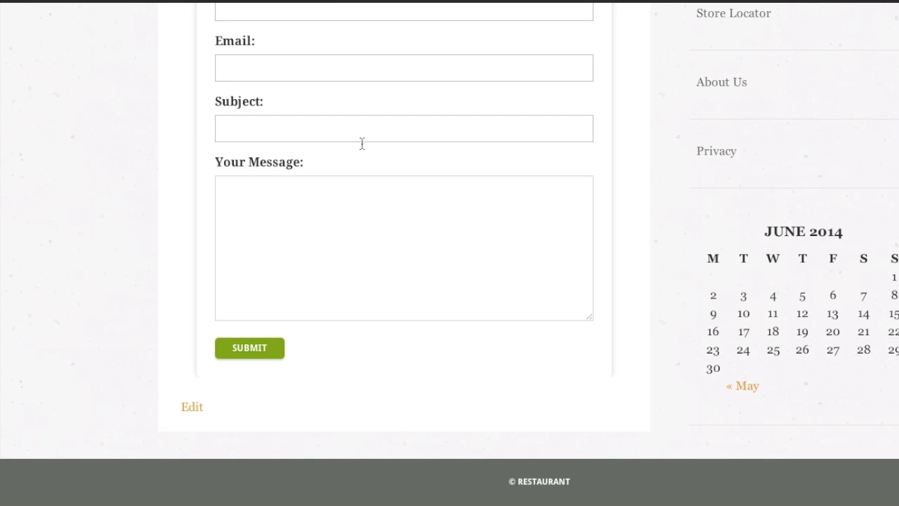
scroll(362, 143, up, 5)
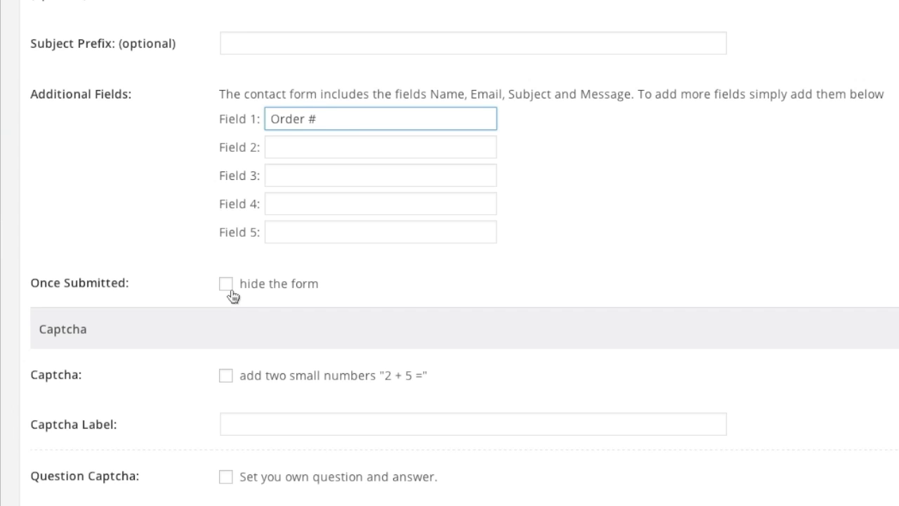
click(229, 290)
Step: Leave the addition captcha off and enable the Question Captcha instead
scroll(267, 308, down, 3)
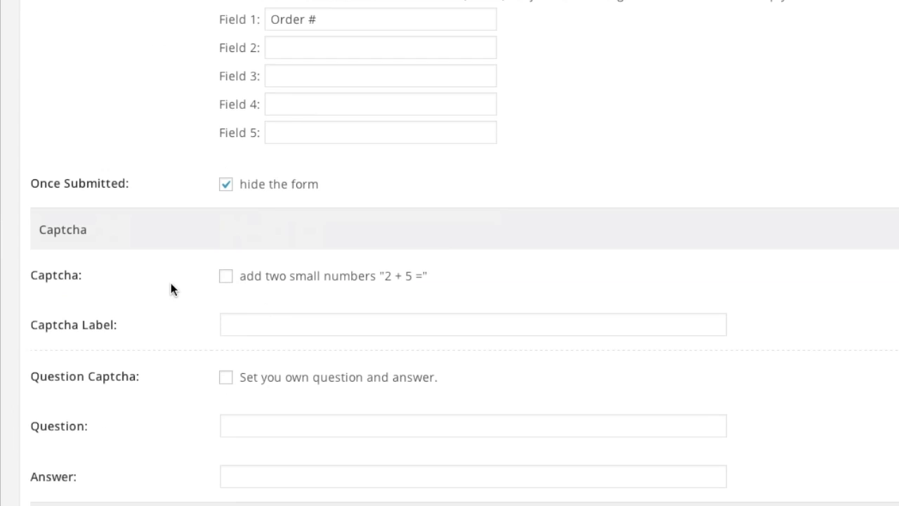
scroll(171, 289, down, 1)
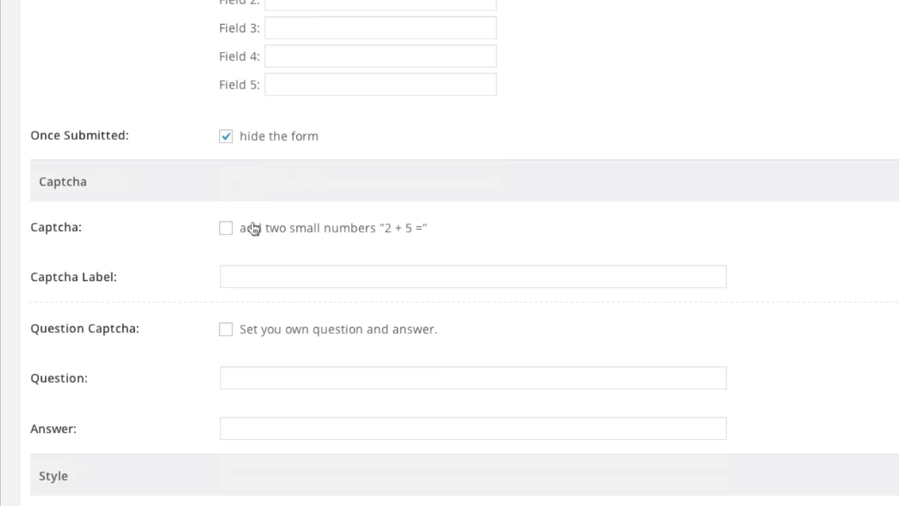
click(225, 228)
click(225, 228)
scroll(242, 305, down, 1)
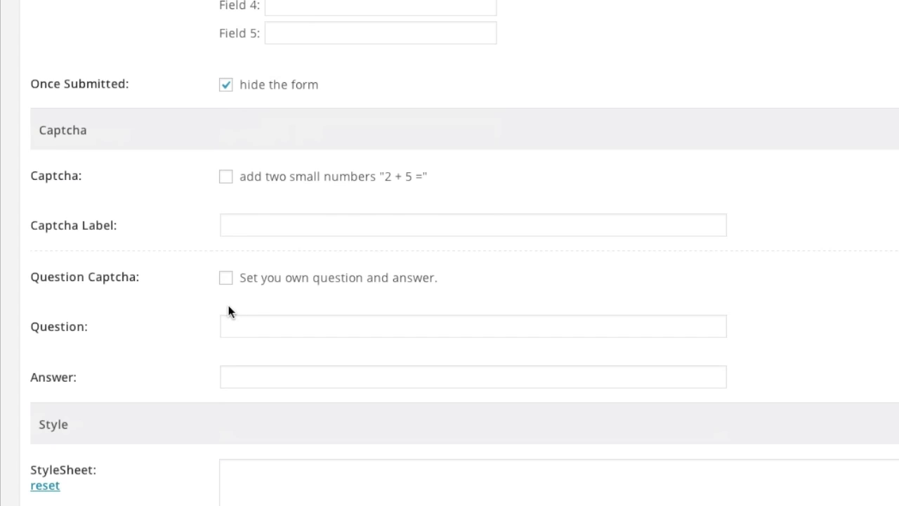
click(226, 279)
Step: Set the captcha question 'What color is the sky?' with answer 'Blue' and save the settings
click(257, 329)
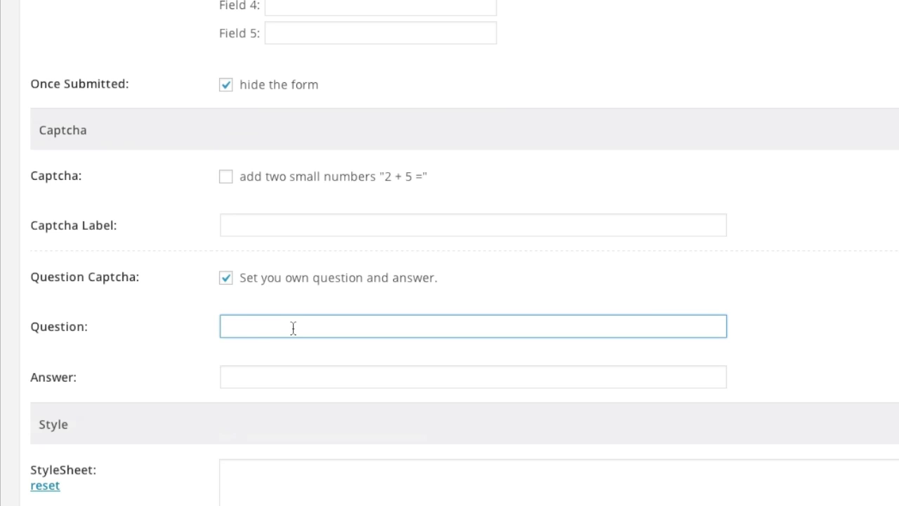
text(What color is the sky)
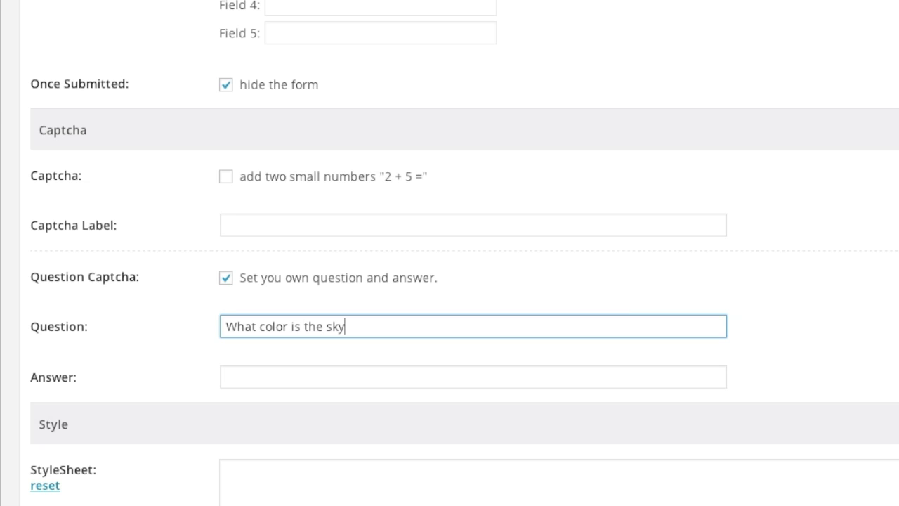
text(?)
click(306, 385)
text(Blue)
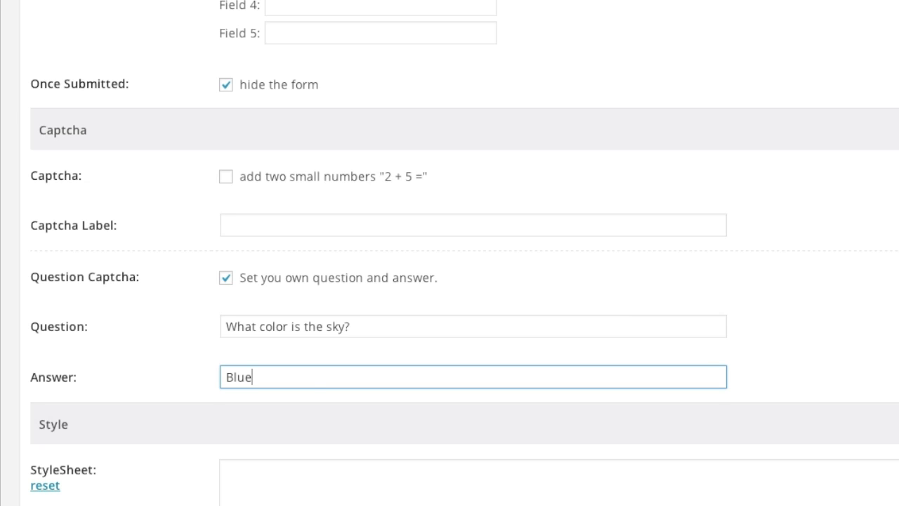
scroll(346, 345, down, 4)
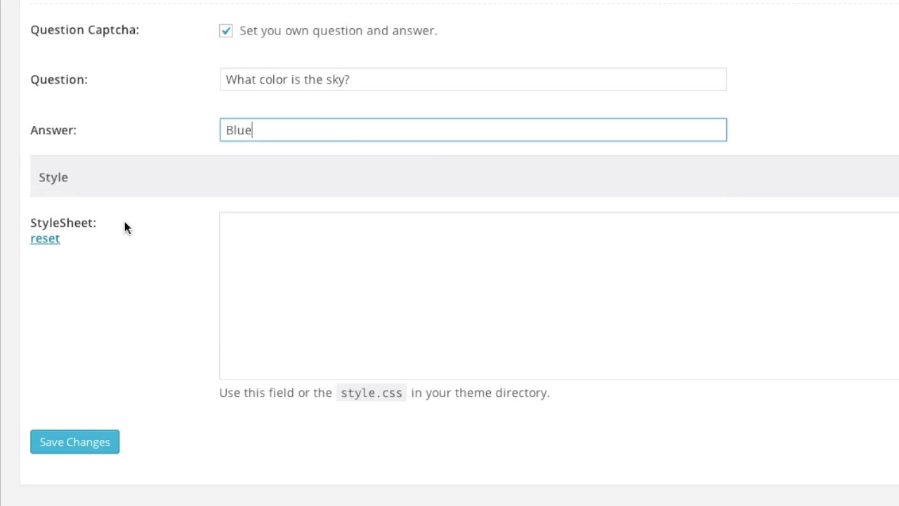
click(272, 255)
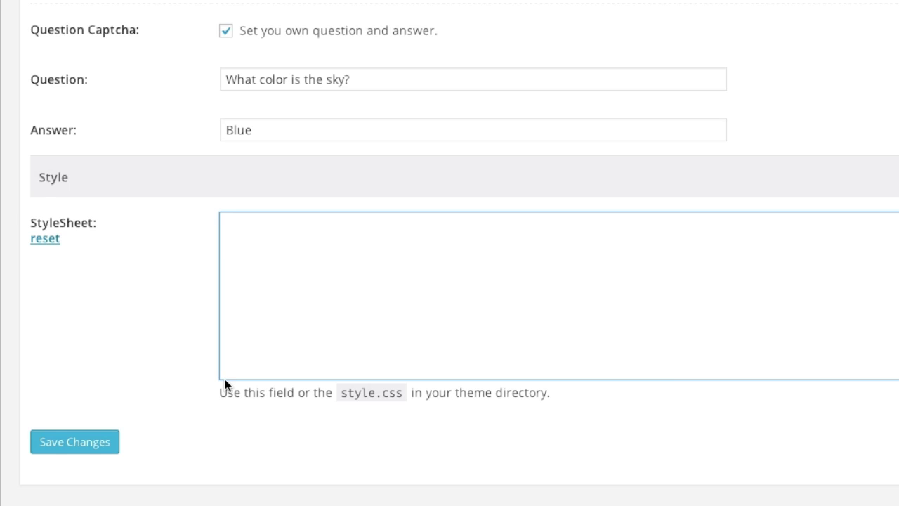
click(85, 447)
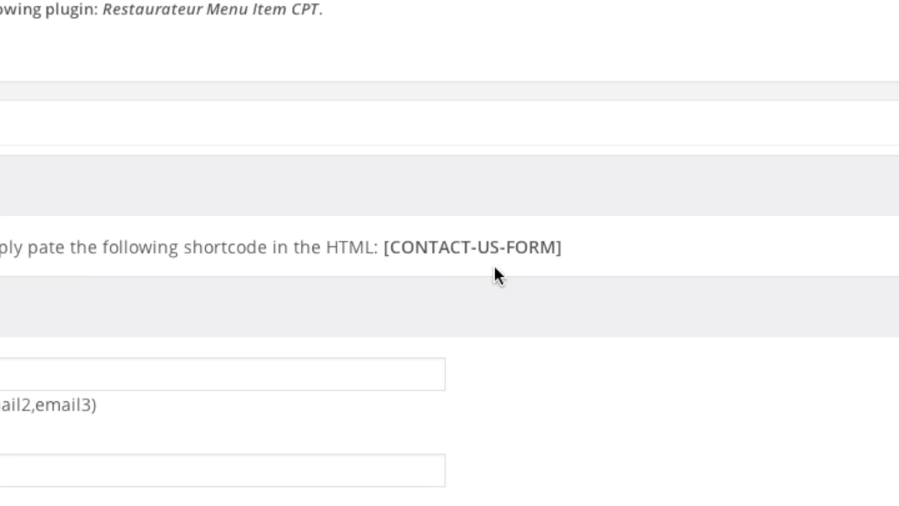
drag(582, 251, 384, 252)
key(ctrl+c)
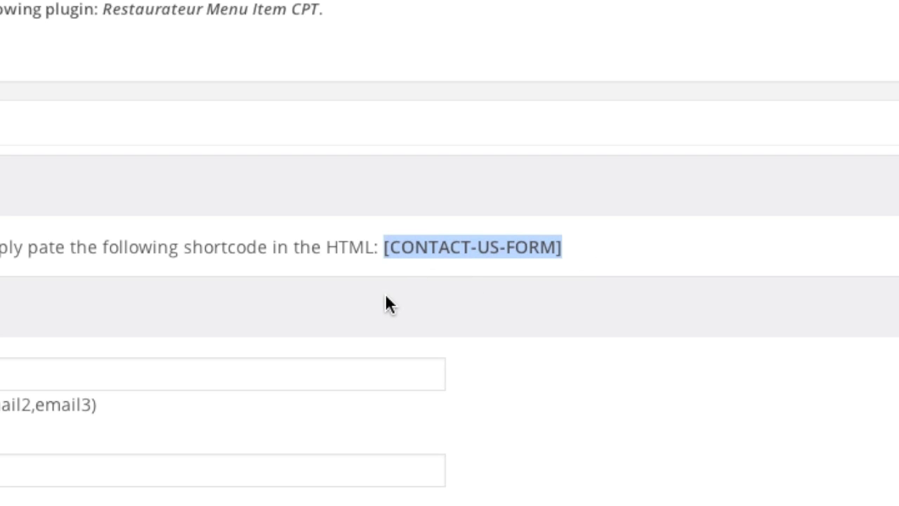
click(398, 279)
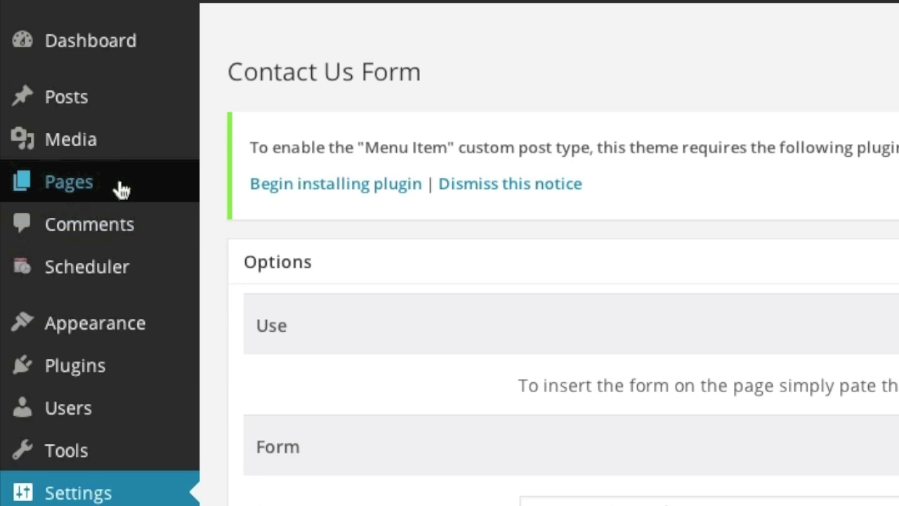
Step: Publish a new page titled 'Email Us' whose body is the [CONTACT-US-FORM] shortcode
mouse_move(70, 115)
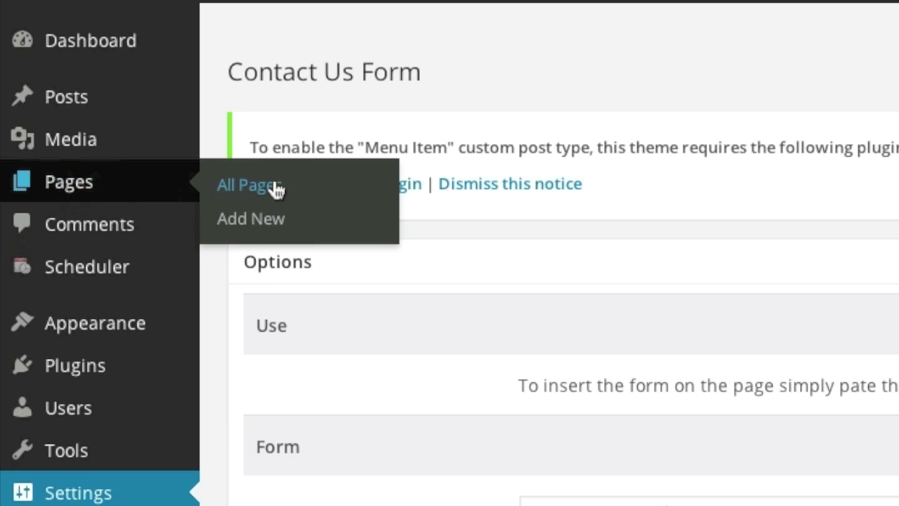
click(383, 227)
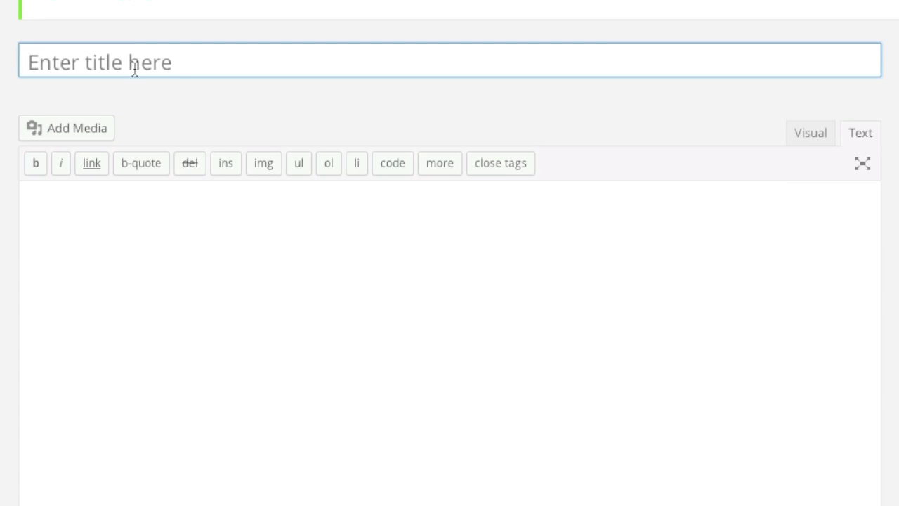
click(134, 68)
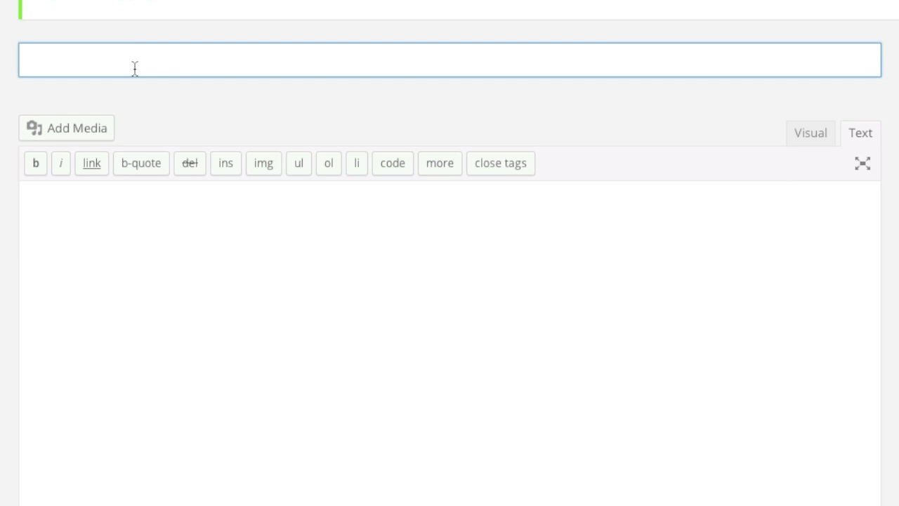
text(Email )
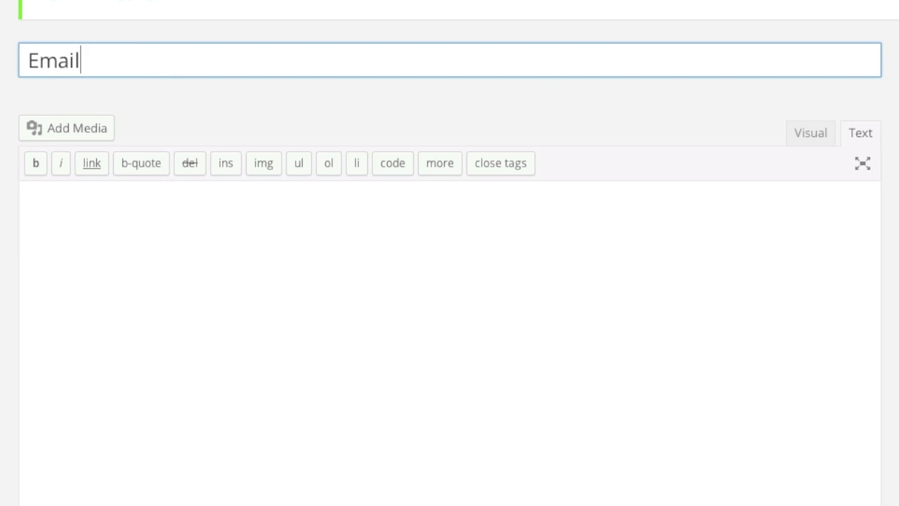
text(Us)
click(343, 281)
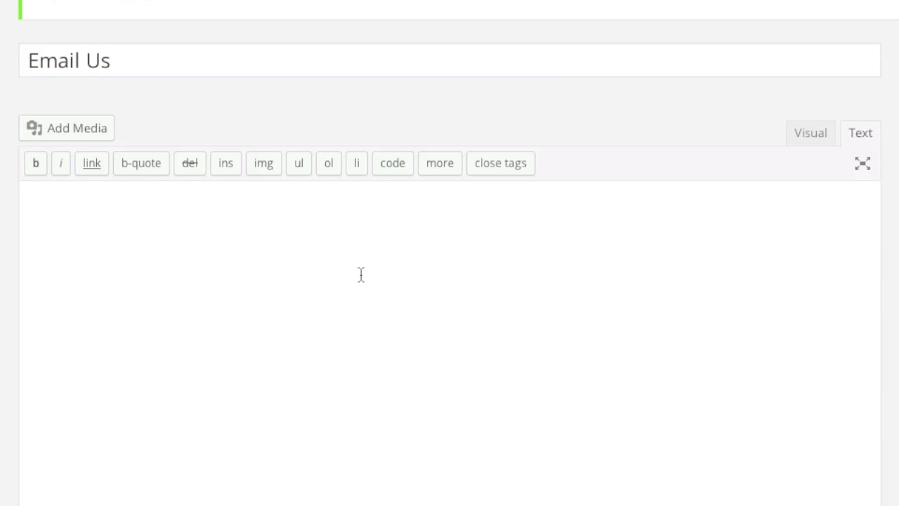
key(ctrl+v)
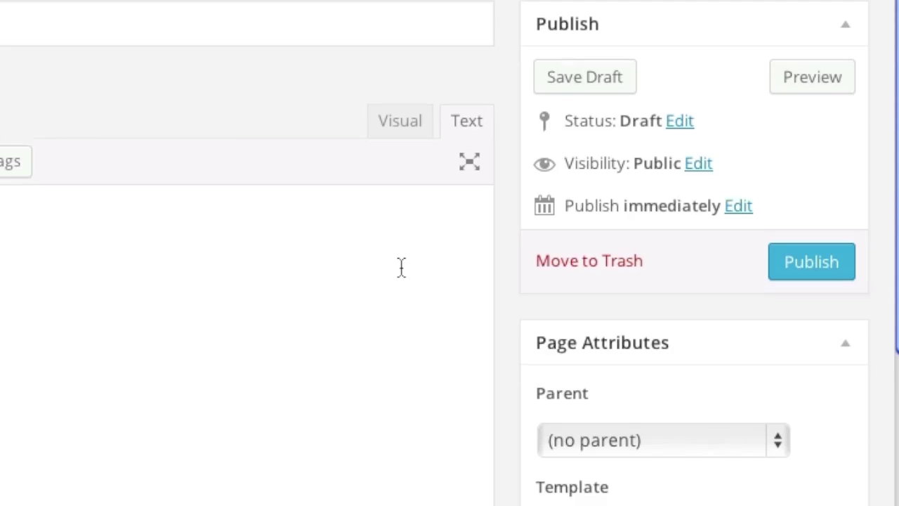
scroll(401, 267, down, 1)
click(780, 222)
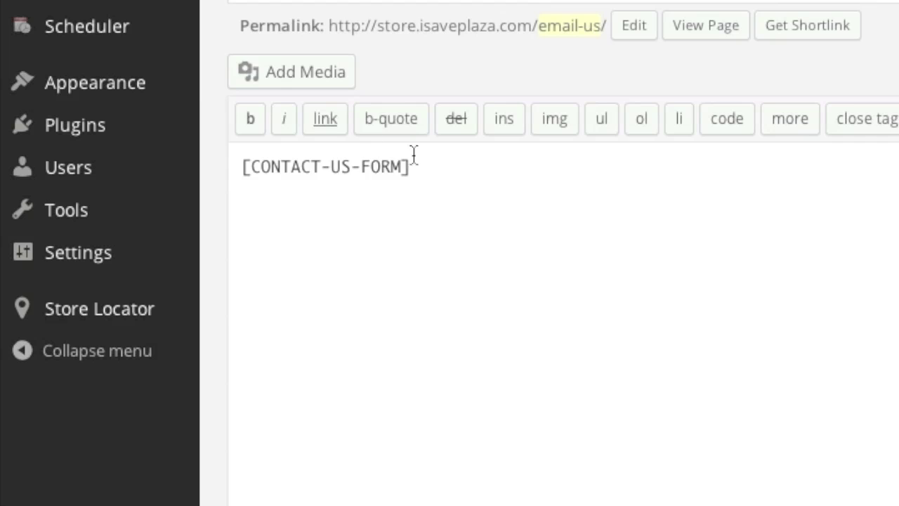
mouse_move(176, 104)
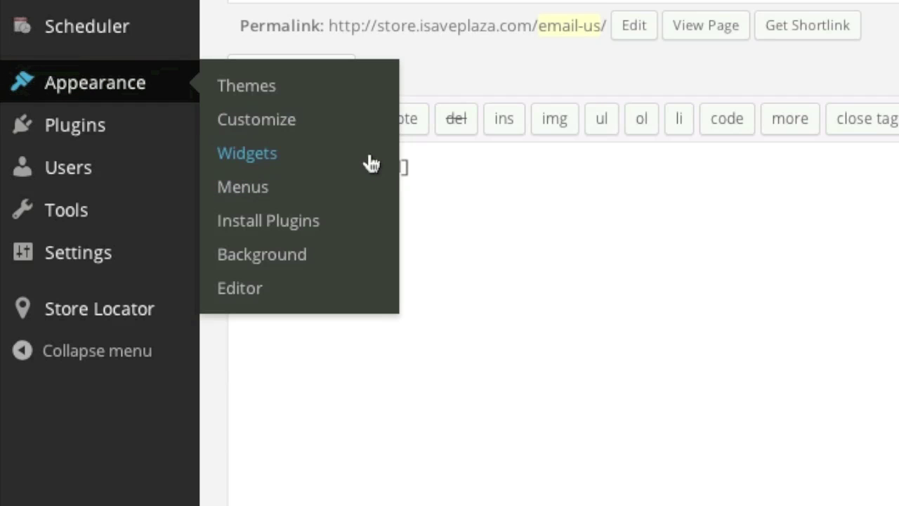
Step: Add the Email Us page to the Email Us navigation menu and save the menu
click(242, 187)
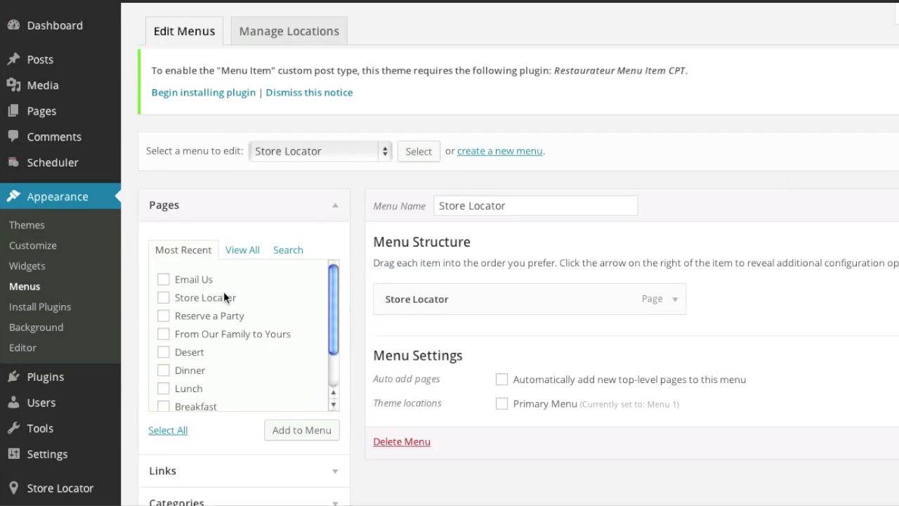
click(333, 152)
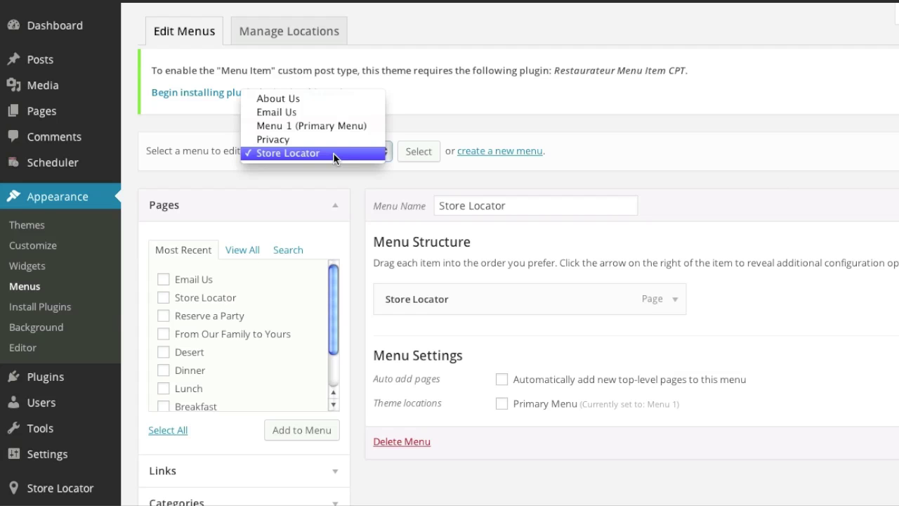
click(294, 112)
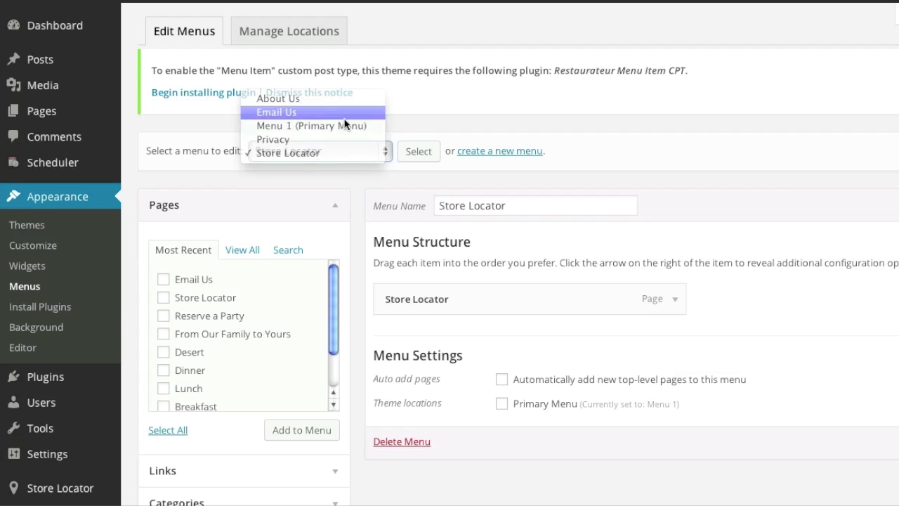
click(408, 153)
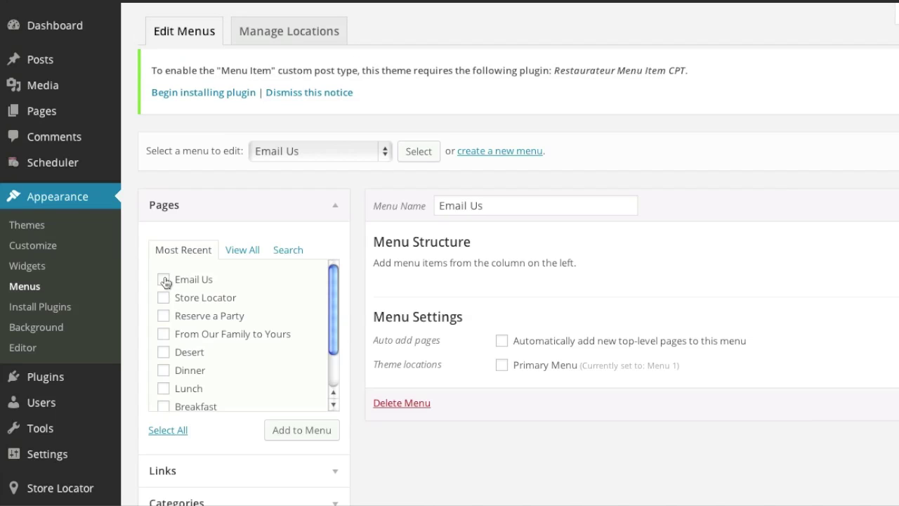
click(165, 282)
scroll(278, 315, down, 1)
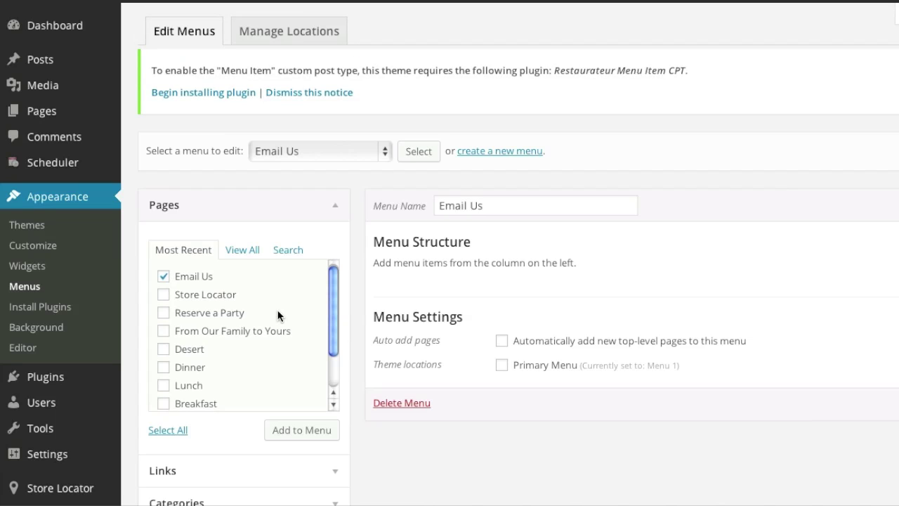
click(295, 435)
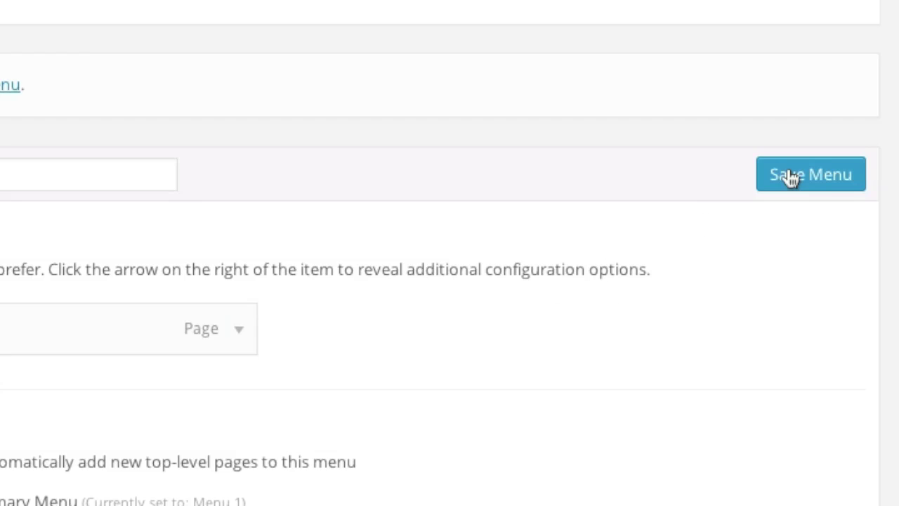
click(792, 177)
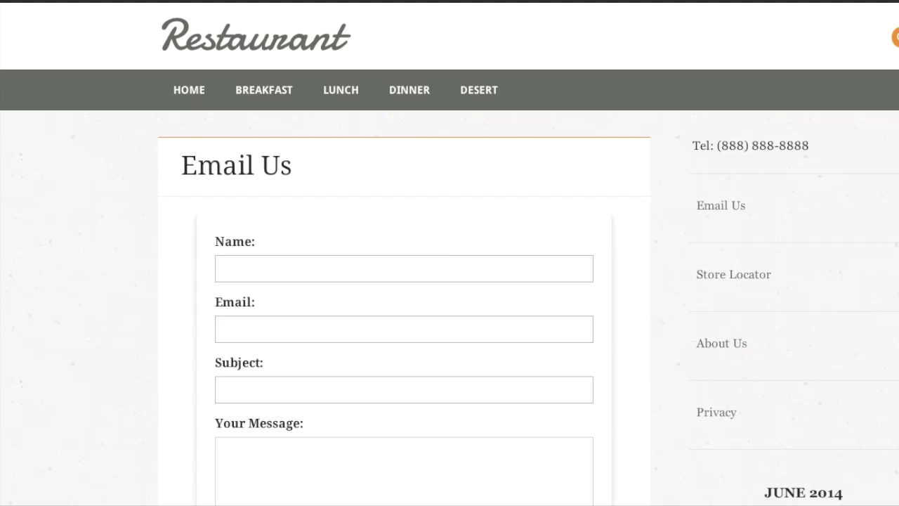
Step: Go from the site's home page to the Email Us page and scroll through its contact form
click(190, 91)
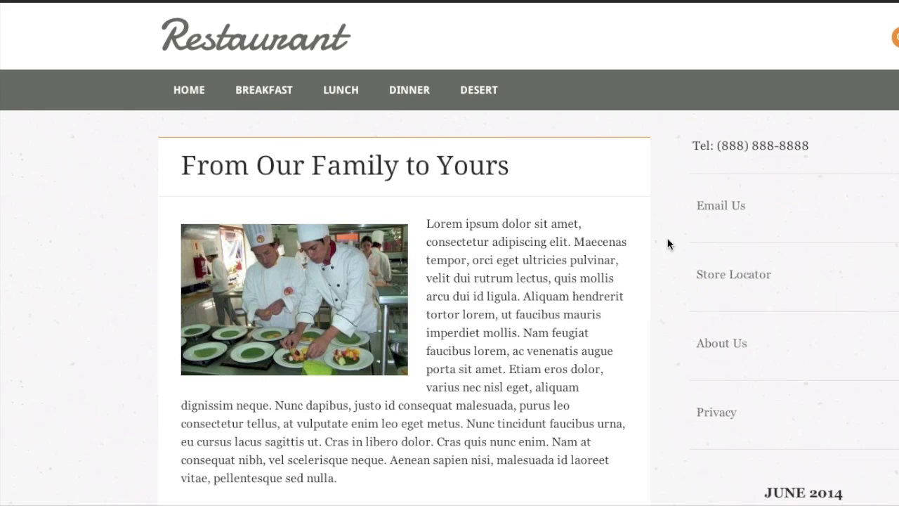
click(716, 205)
scroll(491, 214, down, 2)
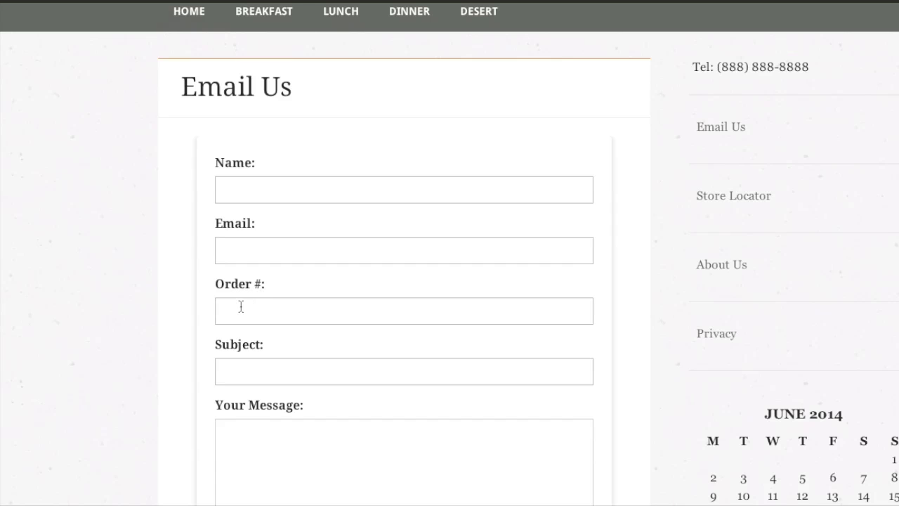
scroll(281, 313, down, 4)
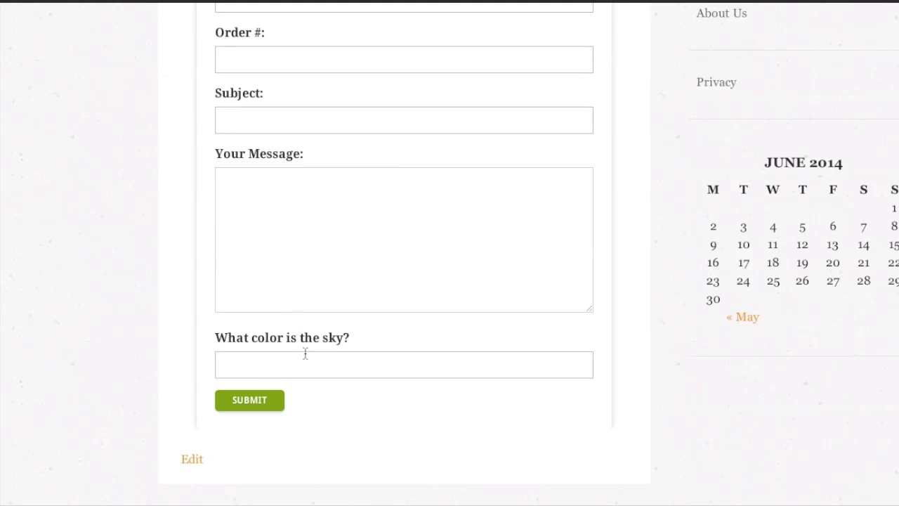
scroll(304, 353, up, 4)
Step: Enter the sender's name, e-mail address and an order number in the contact form
click(263, 192)
text(Danny)
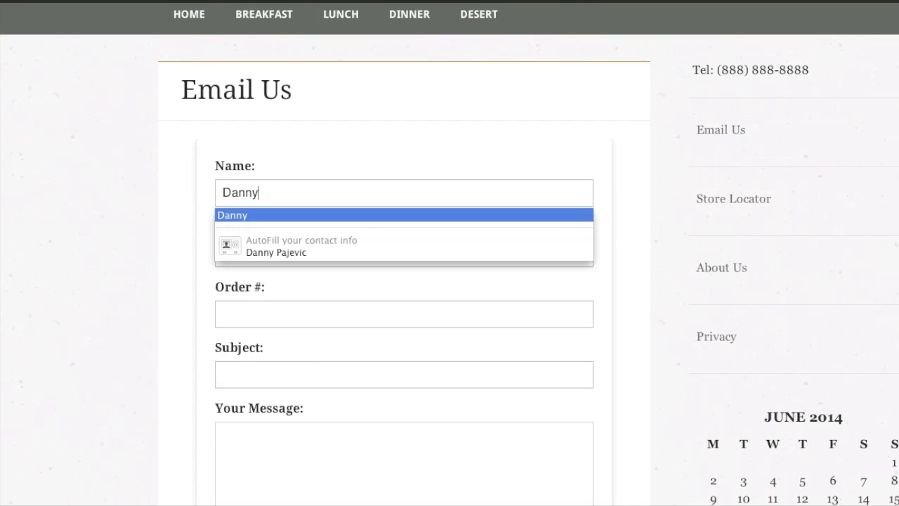
key(Tab)
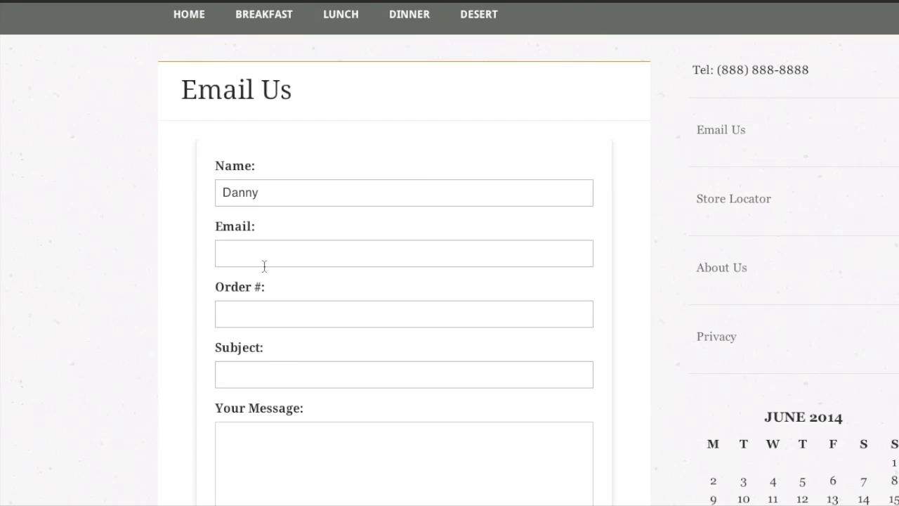
scroll(301, 246, down, 1)
click(249, 260)
text(14)
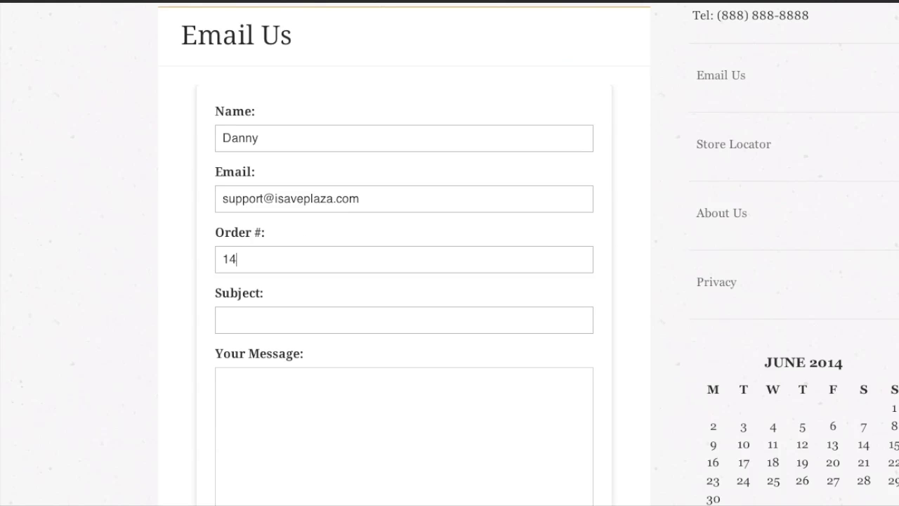
text(4)
Step: Fill in subject 'Test', message 'Hello' and captcha answer 'Blue', then submit the form
click(246, 320)
text(Test)
scroll(242, 359, down, 1)
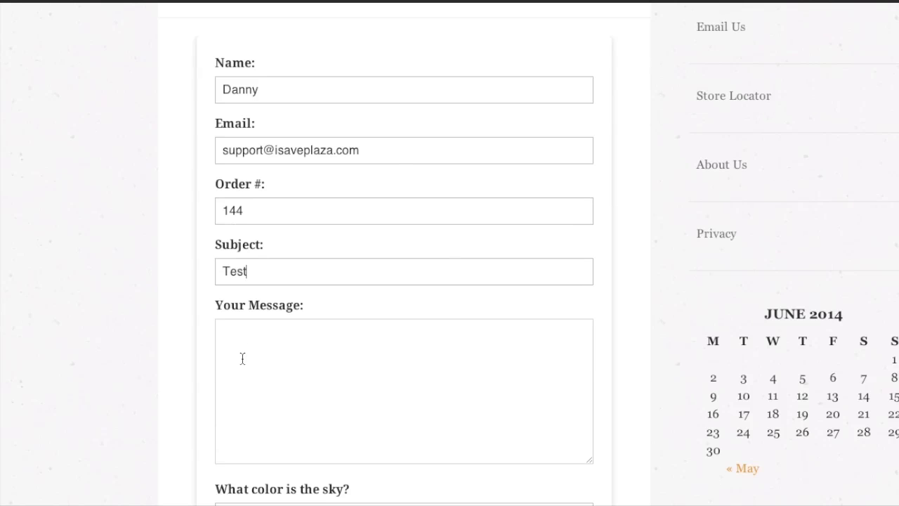
click(243, 359)
text(Hello)
scroll(251, 362, down, 3)
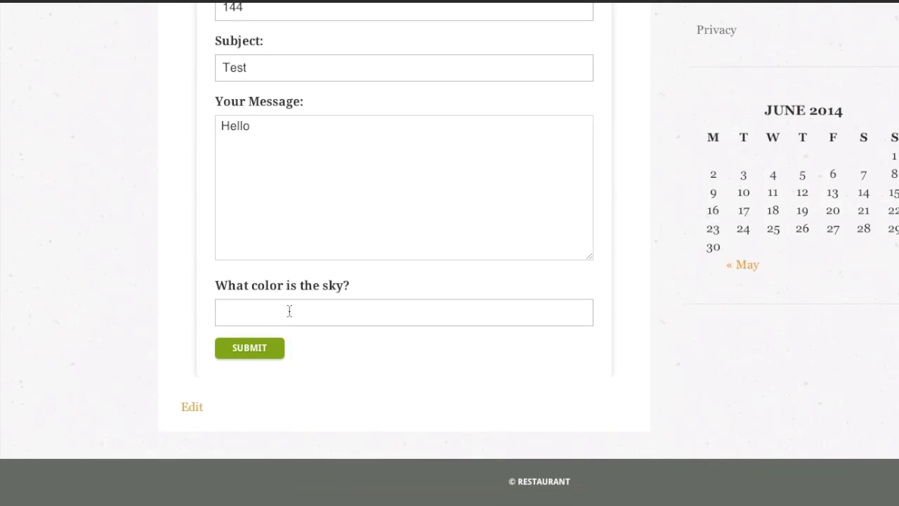
text(Blue)
click(247, 347)
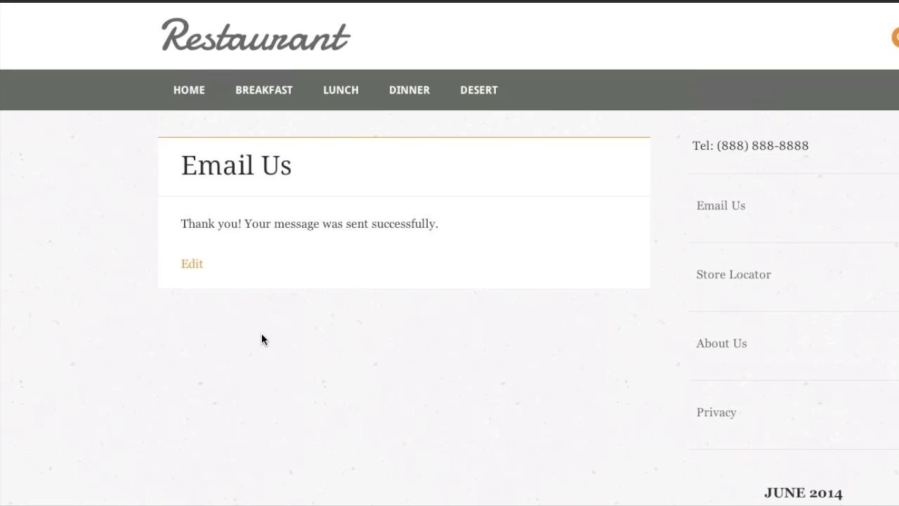